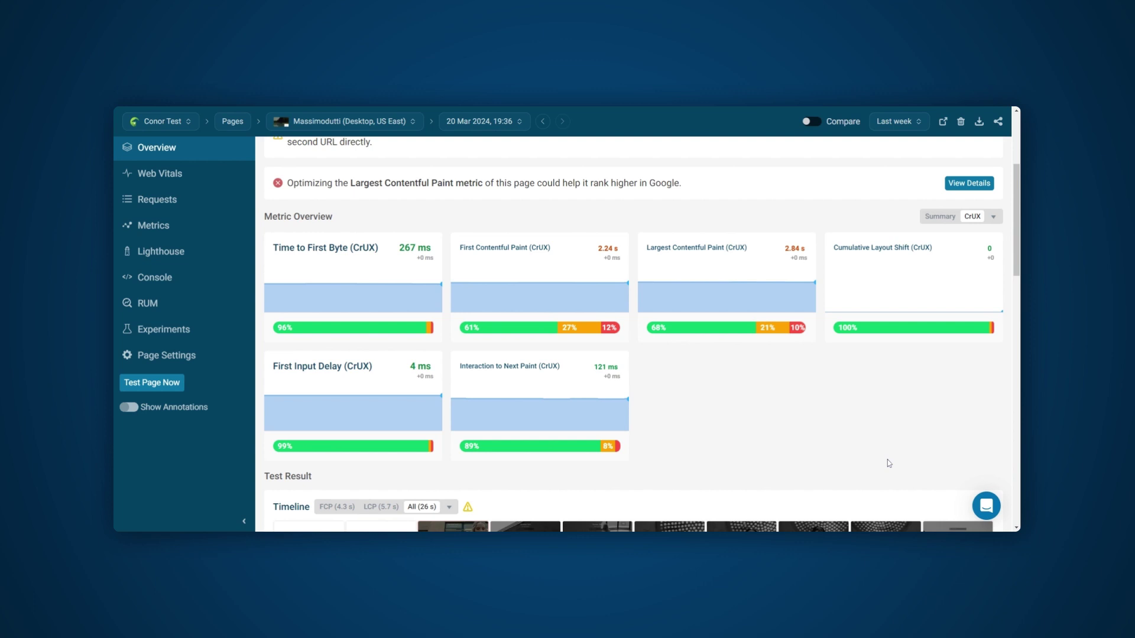
mouse_move(773, 337)
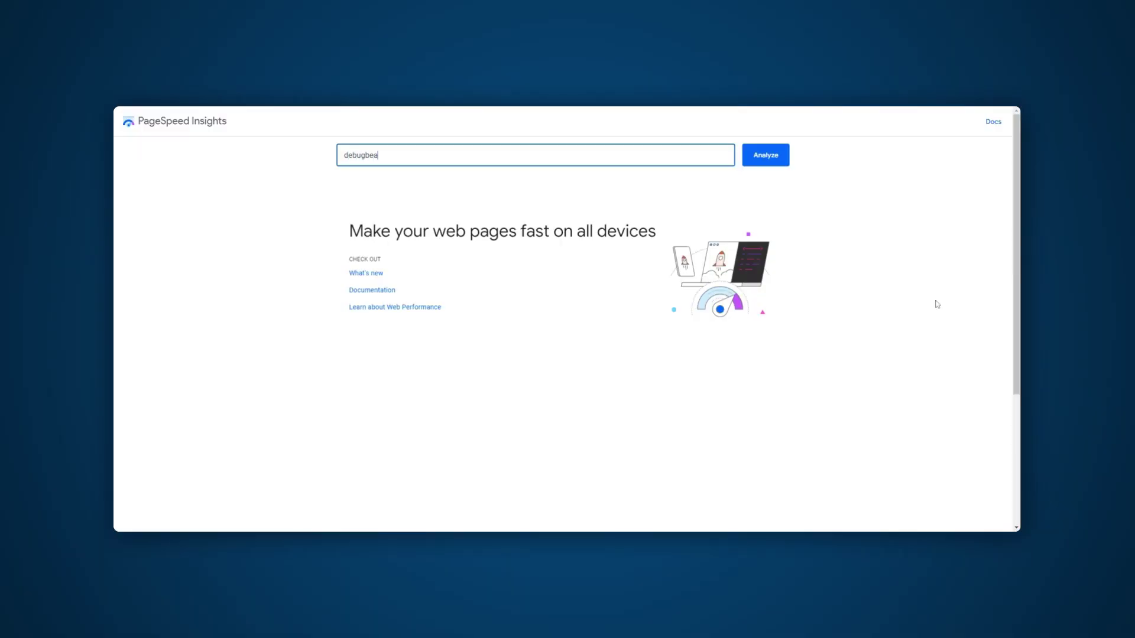
- Finish entering debugbear.com and start the PageSpeed analysis
type("m")
key("Return")
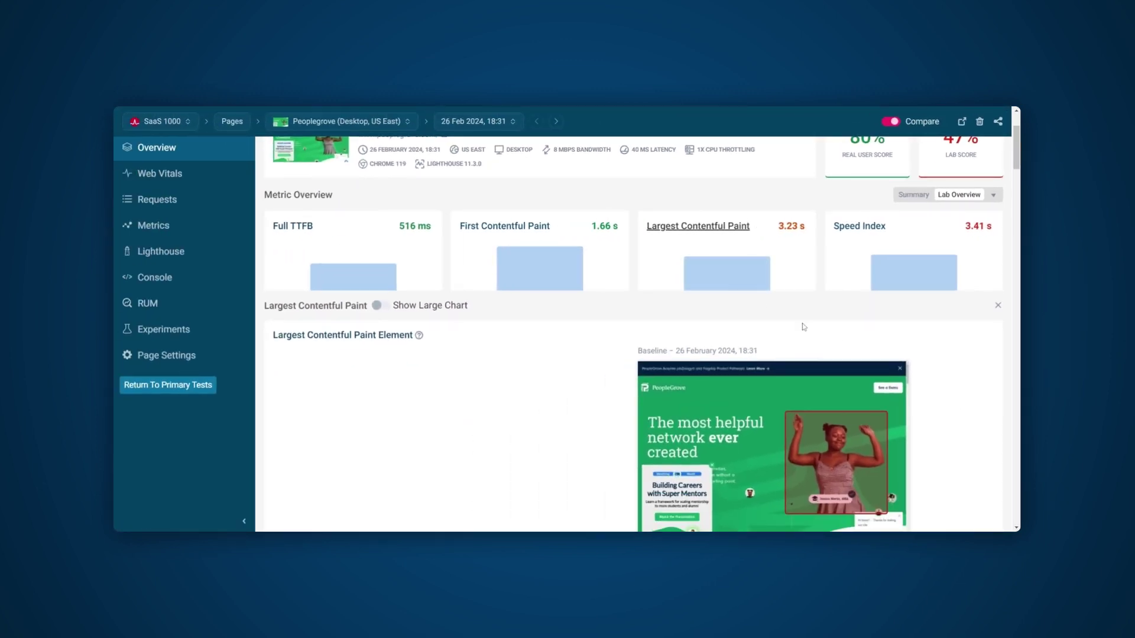
- Show all recommendations and expand 'Ensure LCP images are loaded with high priority'
scroll(745, 283, "down", 15)
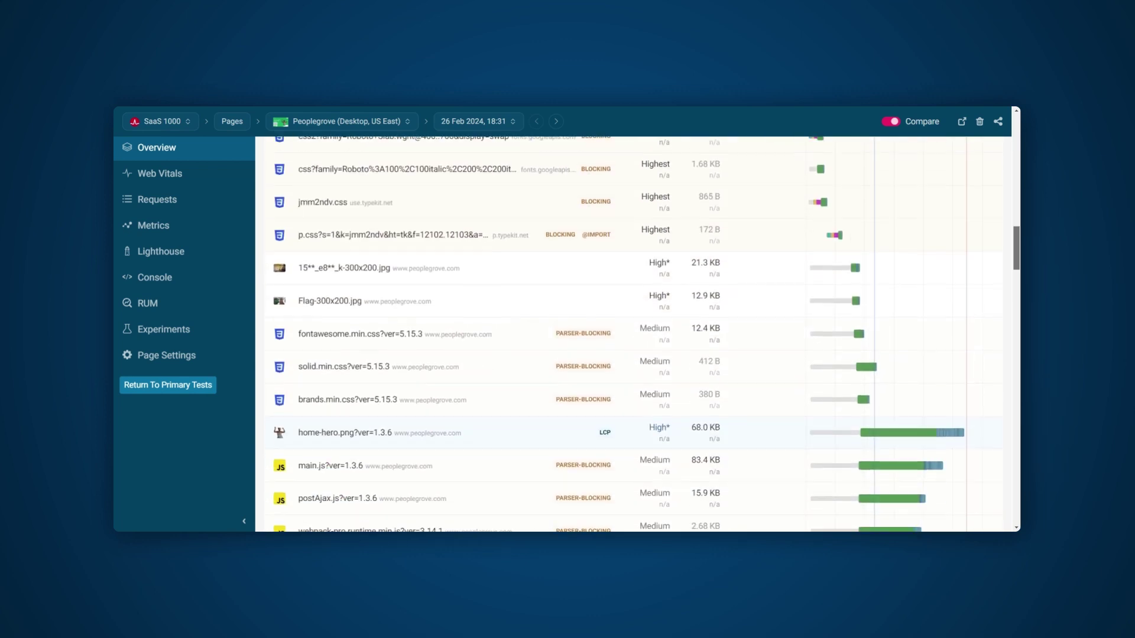
scroll(1008, 390, "down", 15)
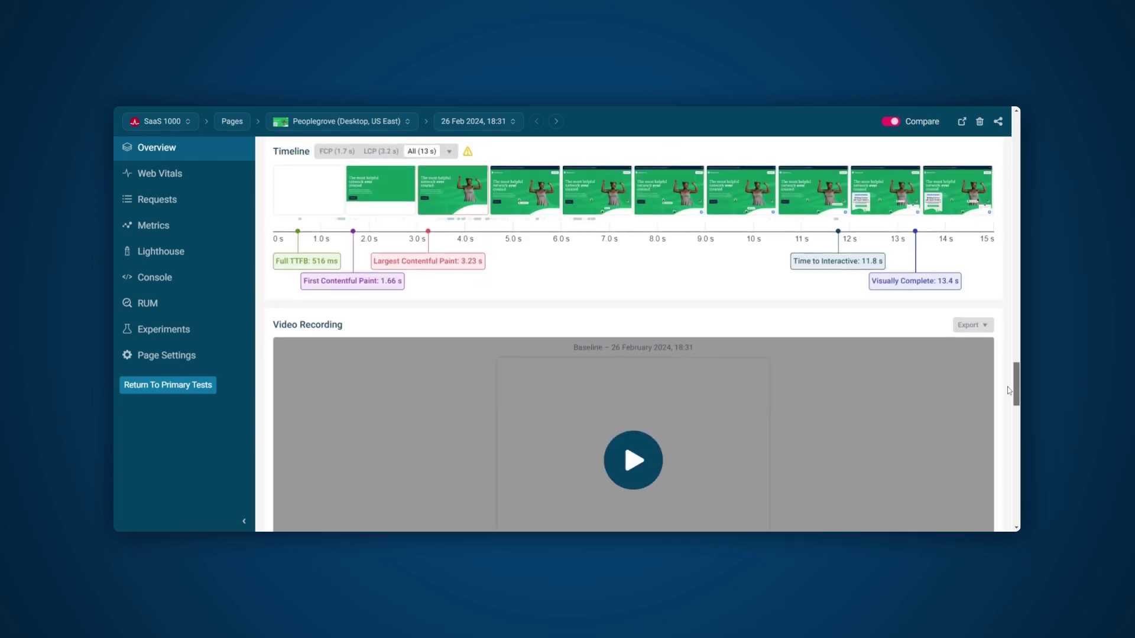
left_click_drag(1009, 390, 1017, 445)
left_click(650, 320)
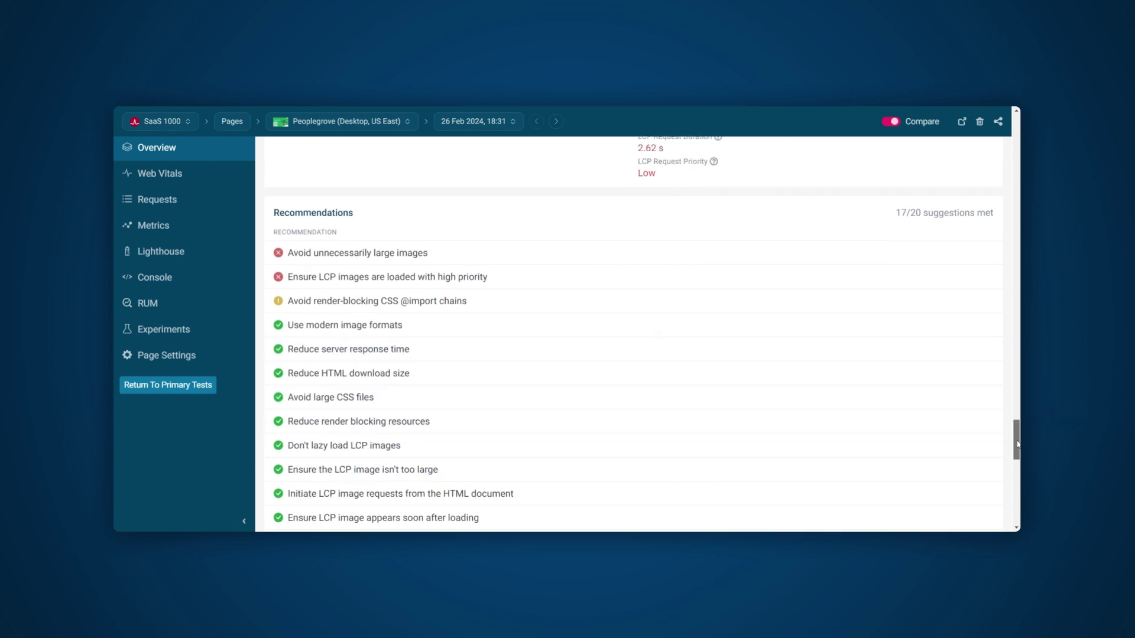
left_click(619, 287)
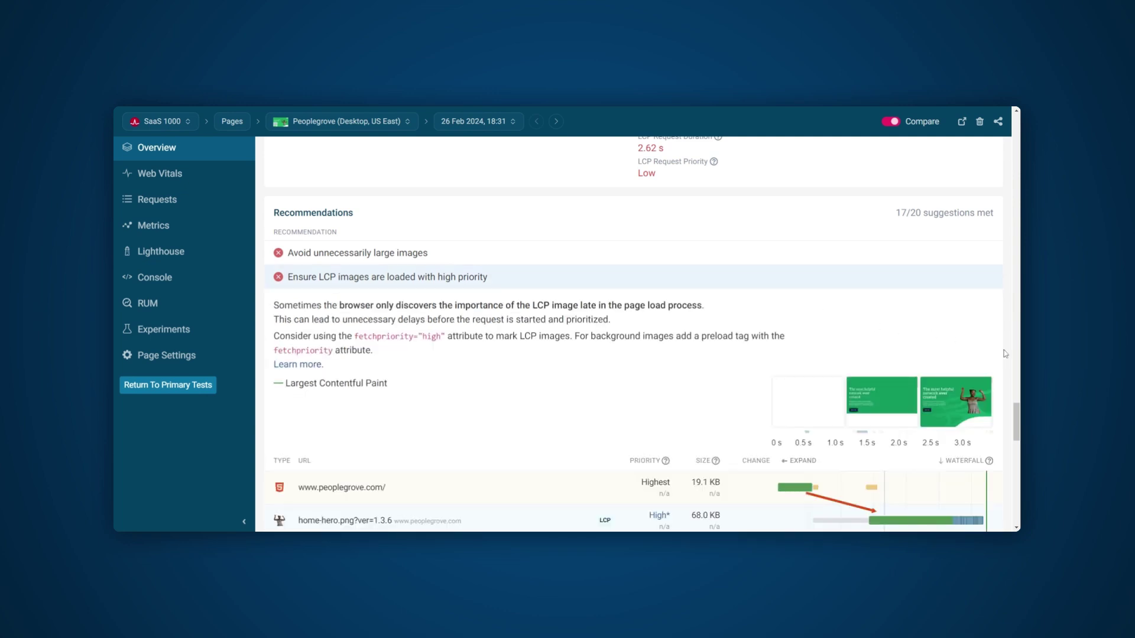
- Open the Experiments page for the Peoplegrove test
left_click_drag(1018, 413, 1017, 425)
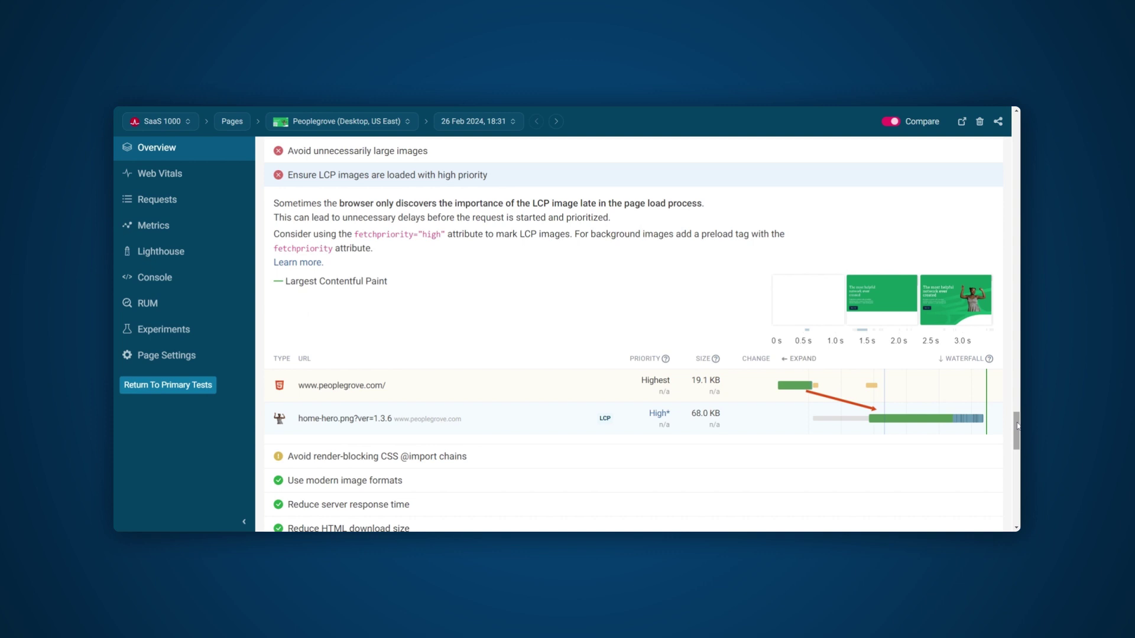
left_click_drag(1017, 426, 1018, 237)
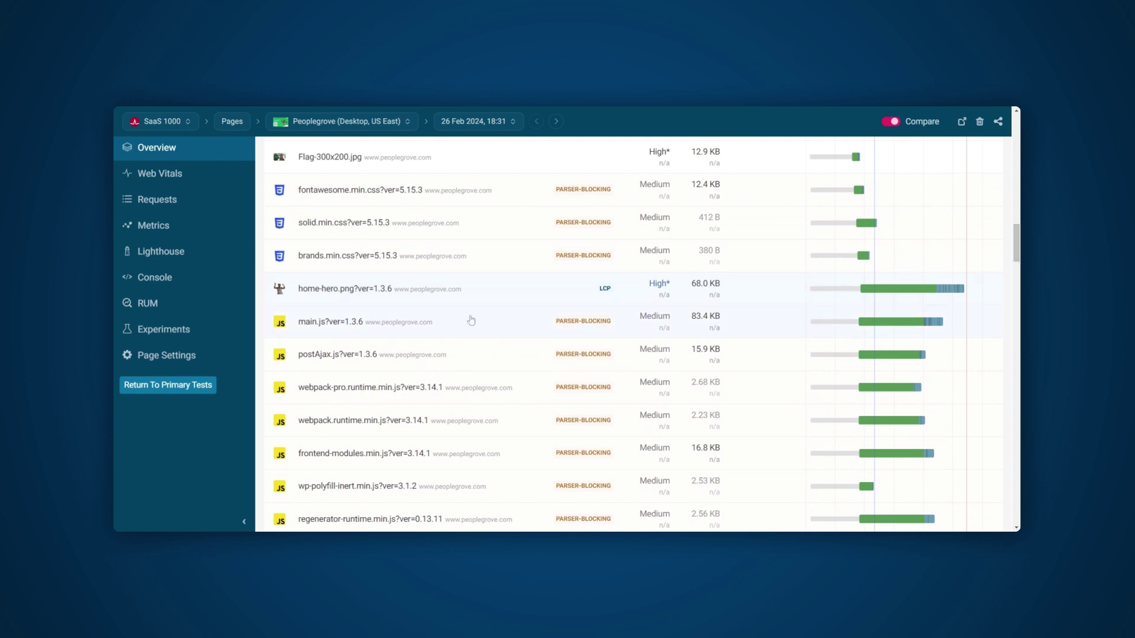
left_click(212, 336)
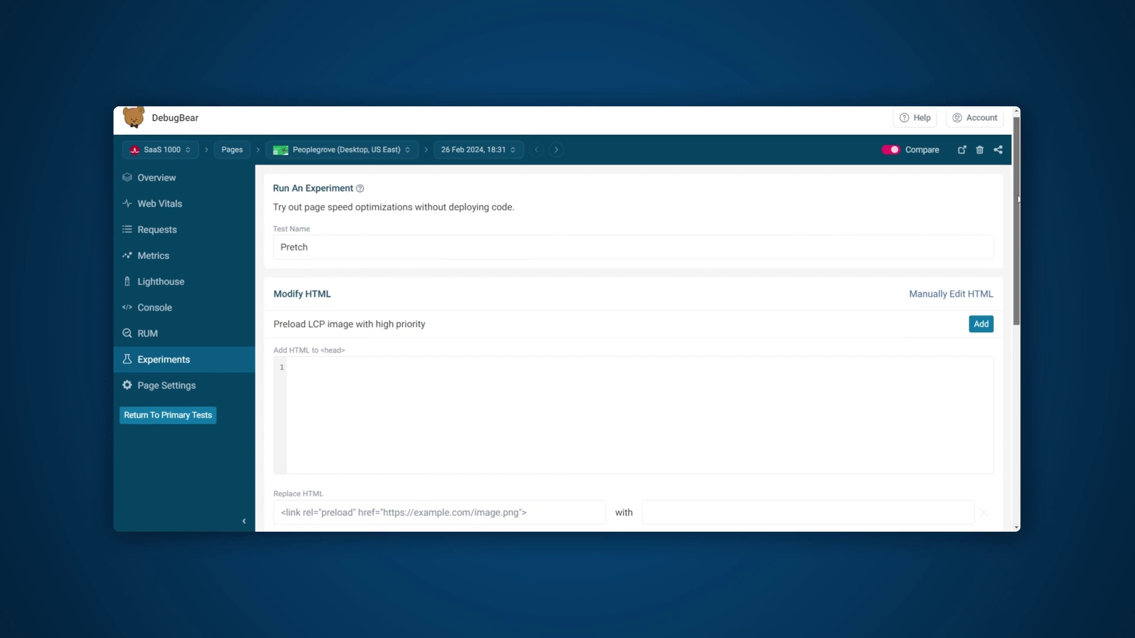
- Add the 'Preload LCP image with high priority' tag to the head HTML and run the experiment
scroll(1017, 197, "down", 1)
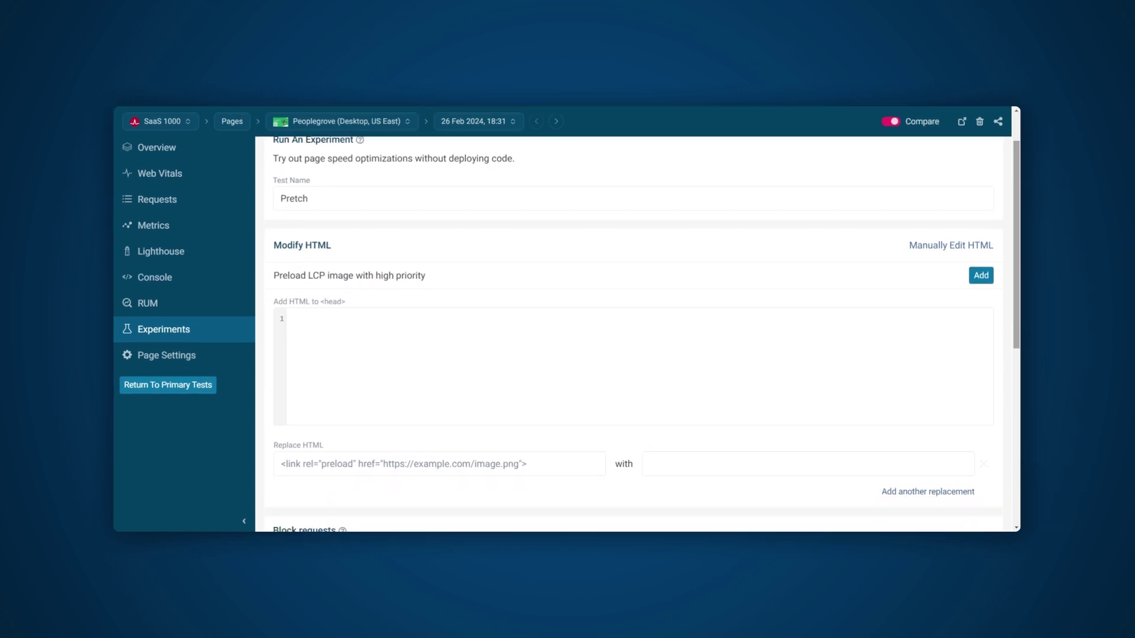
left_click(981, 275)
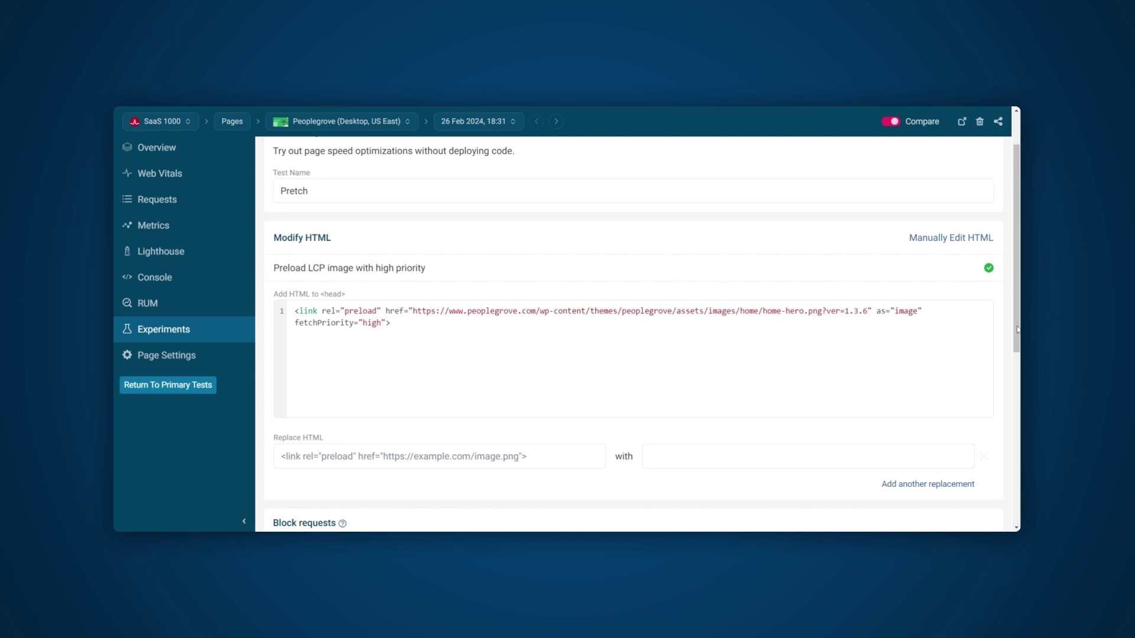
left_click_drag(1017, 330, 1018, 378)
left_click(982, 495)
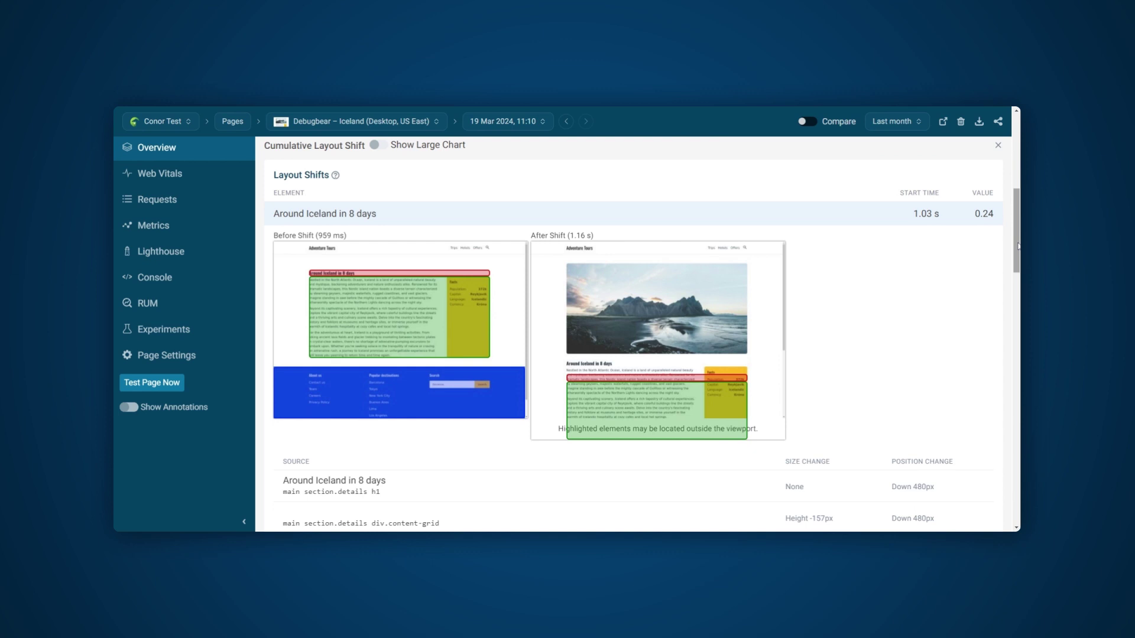
- Play the Iceland page's load video recording beside its LCP element details
scroll(1017, 313, "down", 5)
scroll(1018, 313, "down", 7)
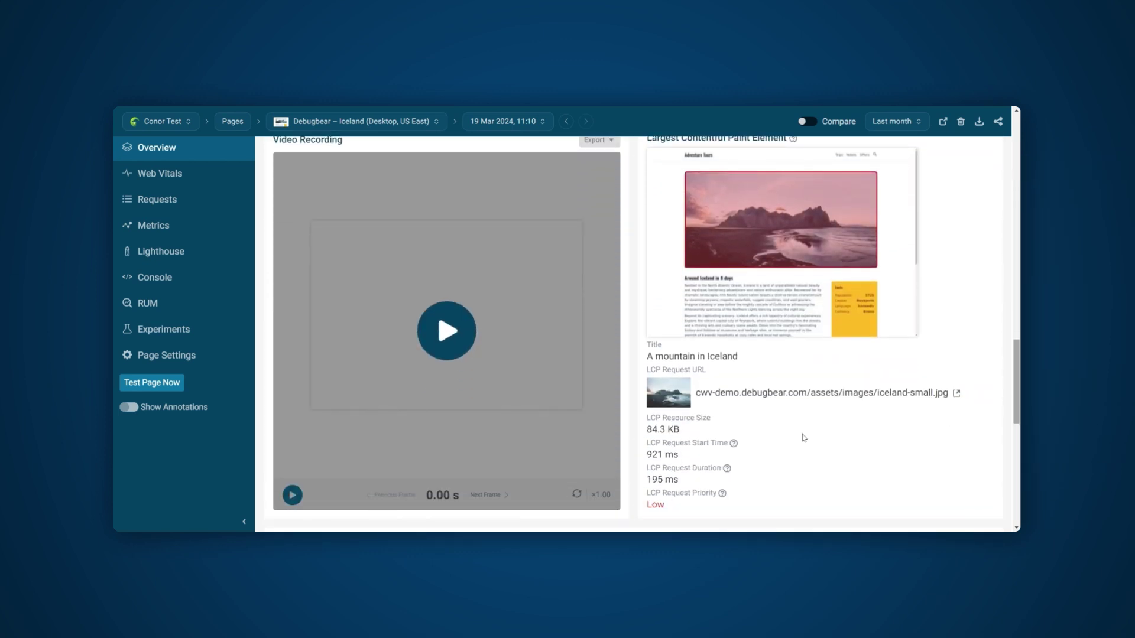
left_click(453, 349)
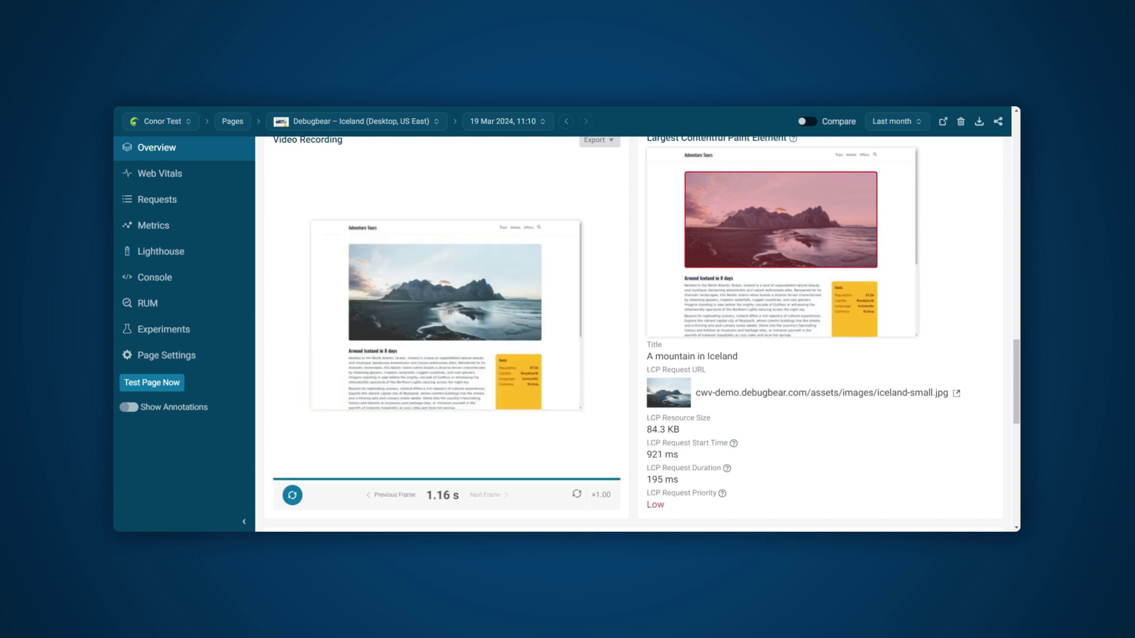
- Edit the Iceland experiment's full HTML and cut out the setTimeout image-insertion script
left_click(188, 338)
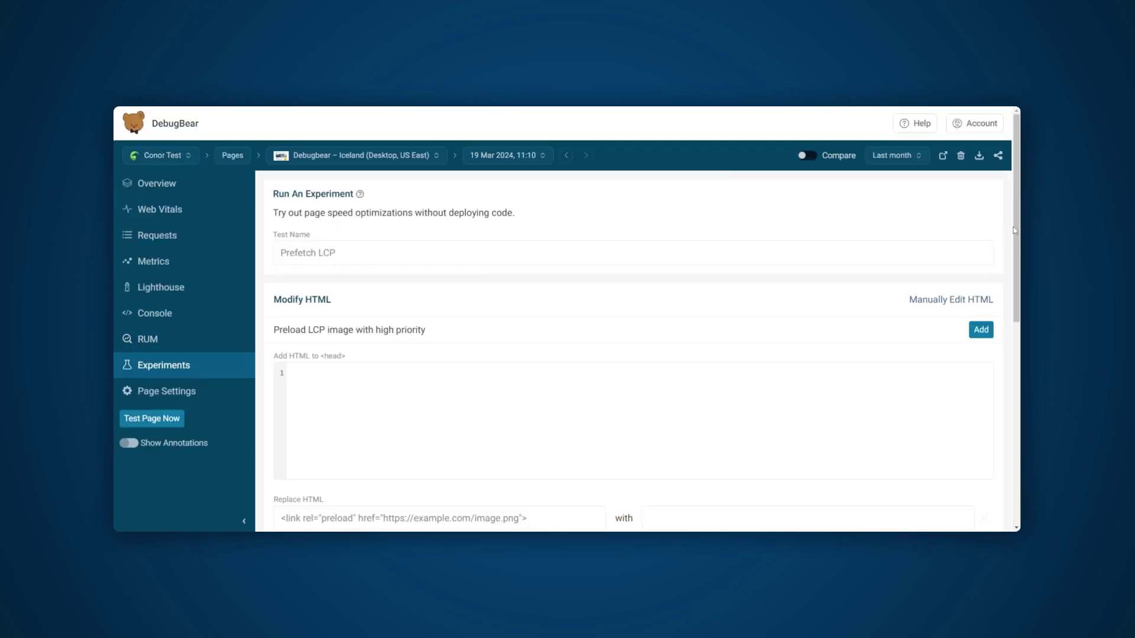
scroll(1013, 227, "down", 3)
left_click(942, 220)
scroll(1013, 200, "down", 1)
scroll(591, 366, "down", 14)
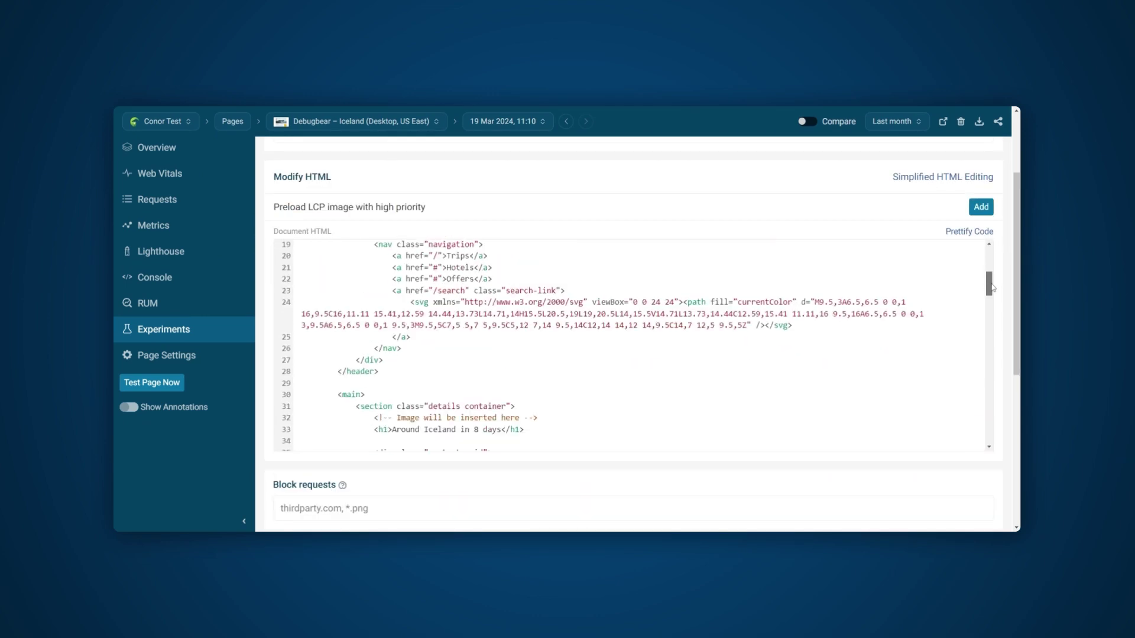
mouse_move(374, 298)
left_mouse_down()
mouse_move(396, 390)
mouse_move(356, 286)
left_mouse_up()
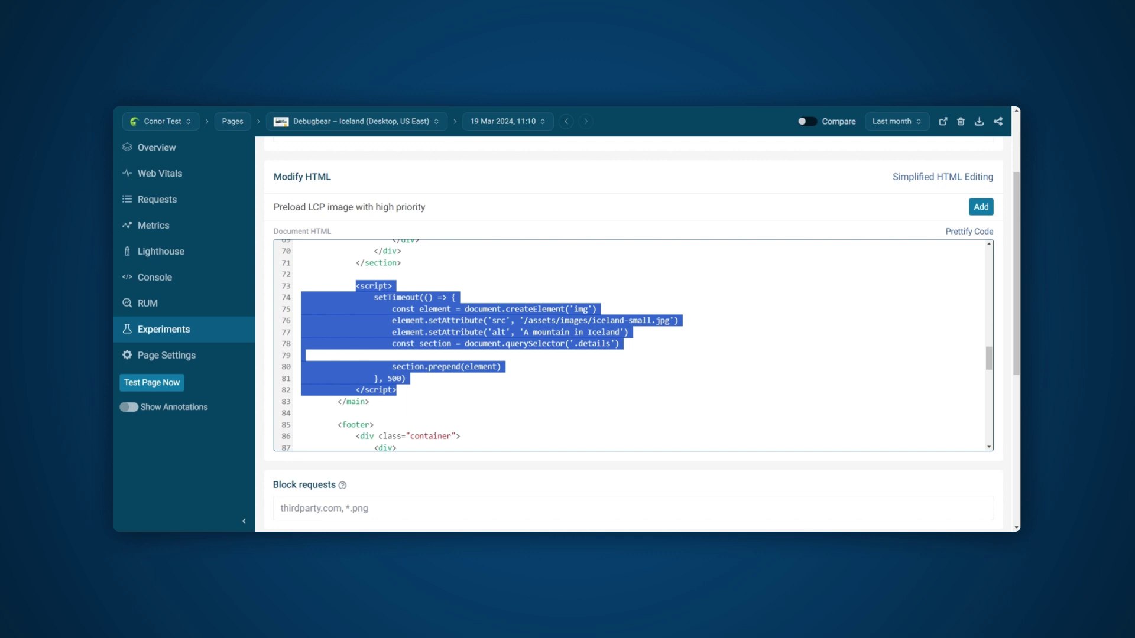
key("ctrl+x")
- Replace the placeholder comment with an img tag loading iceland-small.jpg
scroll(633, 346, "up", 10)
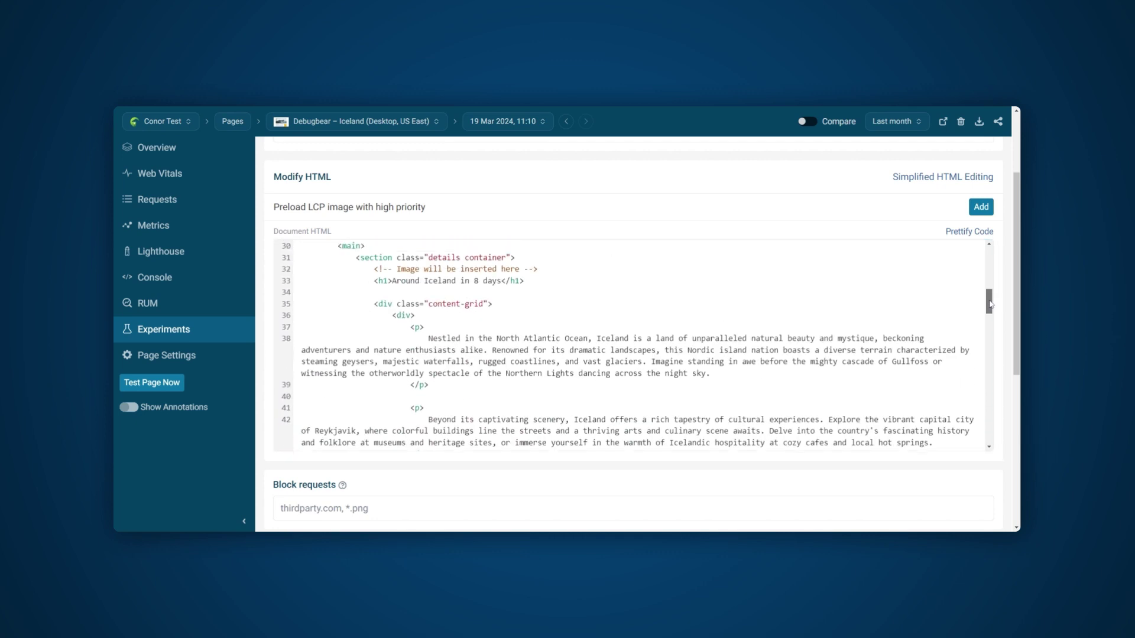
left_click_drag(383, 334, 537, 333)
key("shift+Home")
key("ctrl+v")
- Name the experiment 'Image' and launch it
scroll(637, 341, "up", 1)
left_click(307, 173)
type("Image")
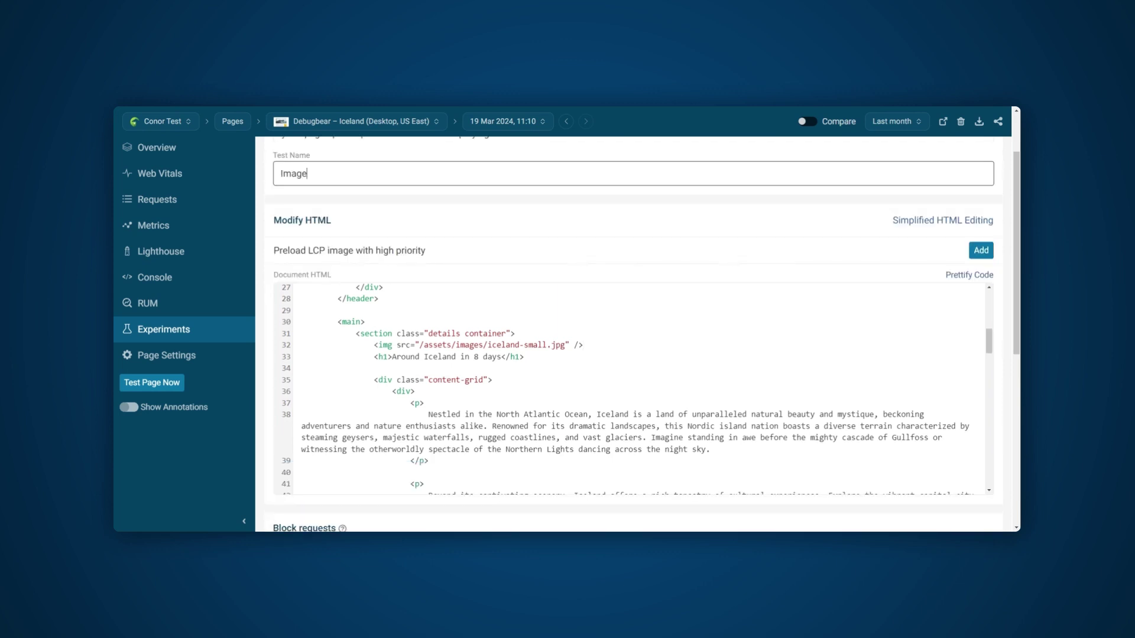
scroll(633, 331, "down", 5)
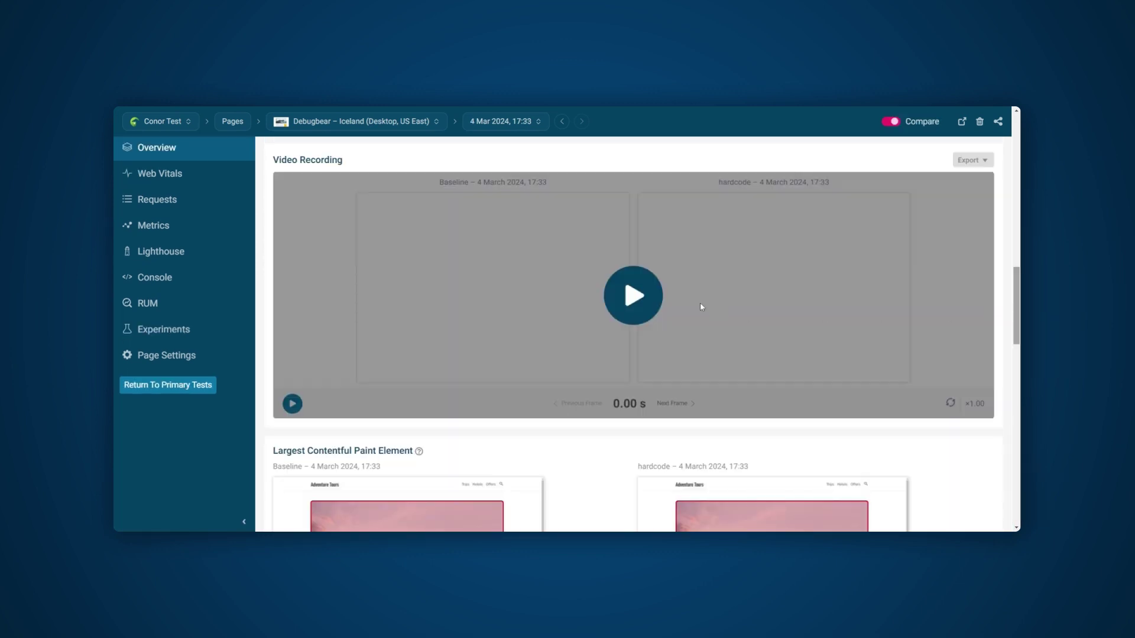
left_click(630, 307)
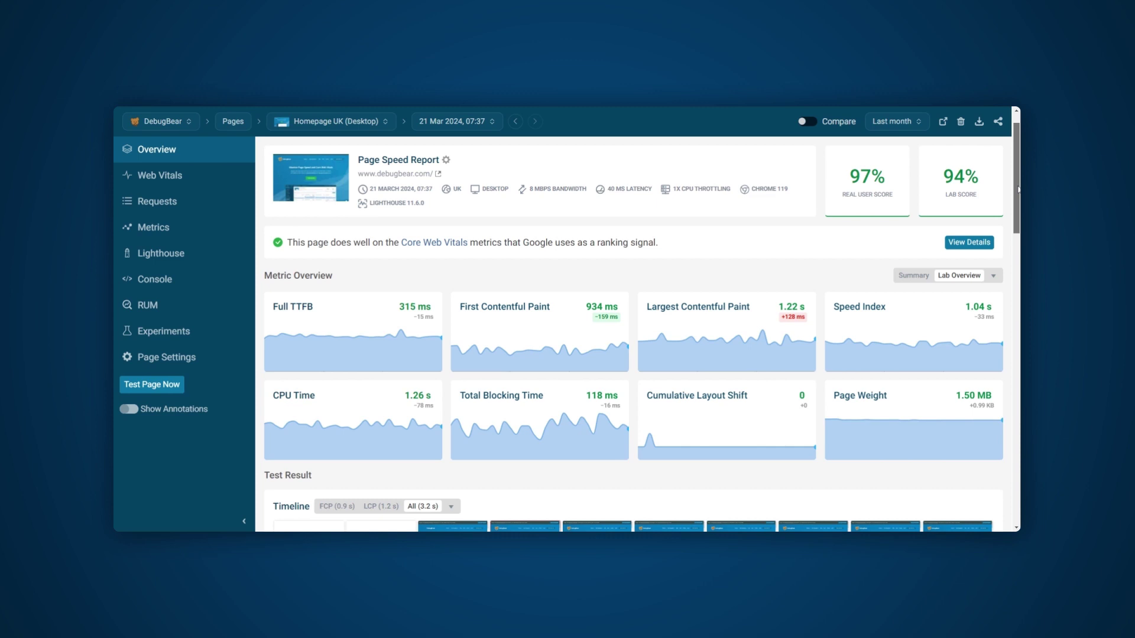
- Load the test run from an LCP chart point and switch the overview to the CrUX metric group
left_click_drag(1017, 189, 1018, 208)
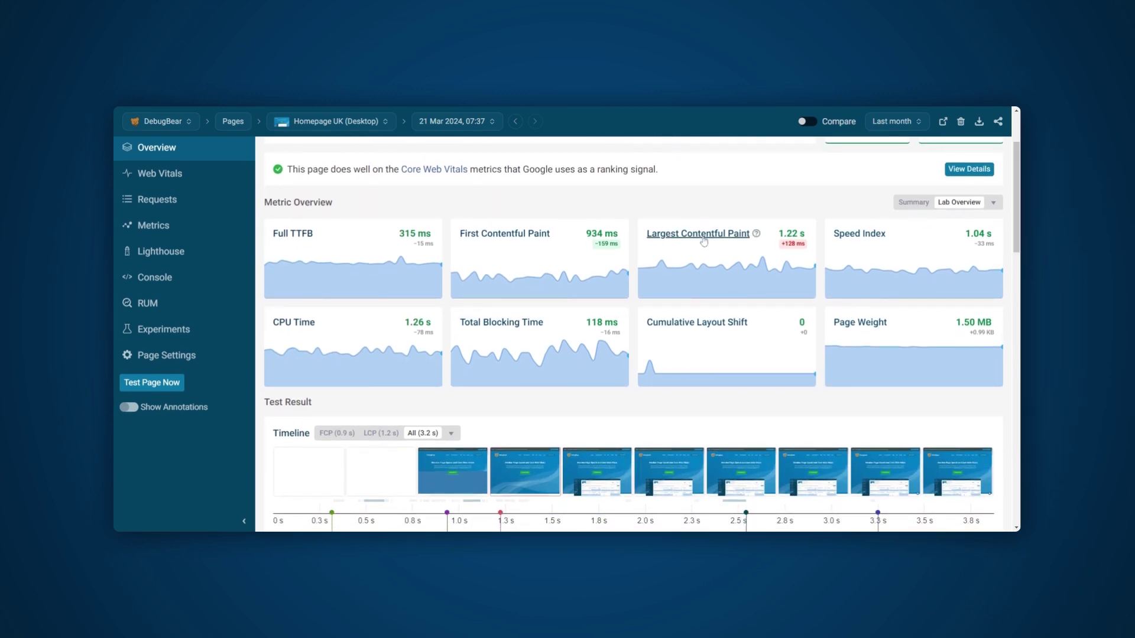
left_click(696, 279)
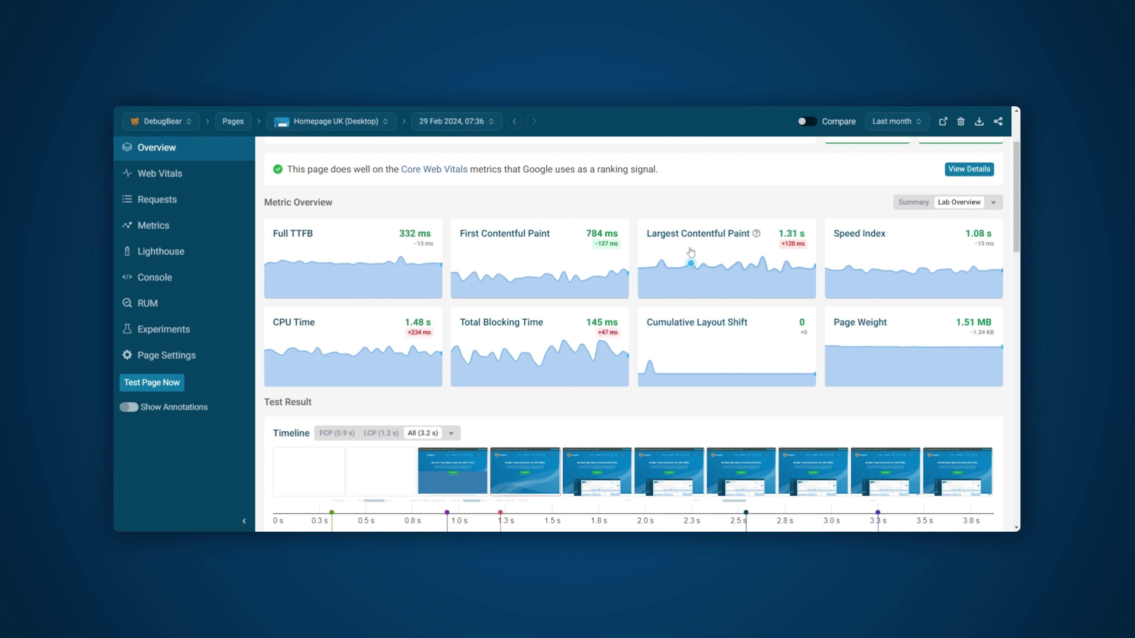
mouse_move(698, 199)
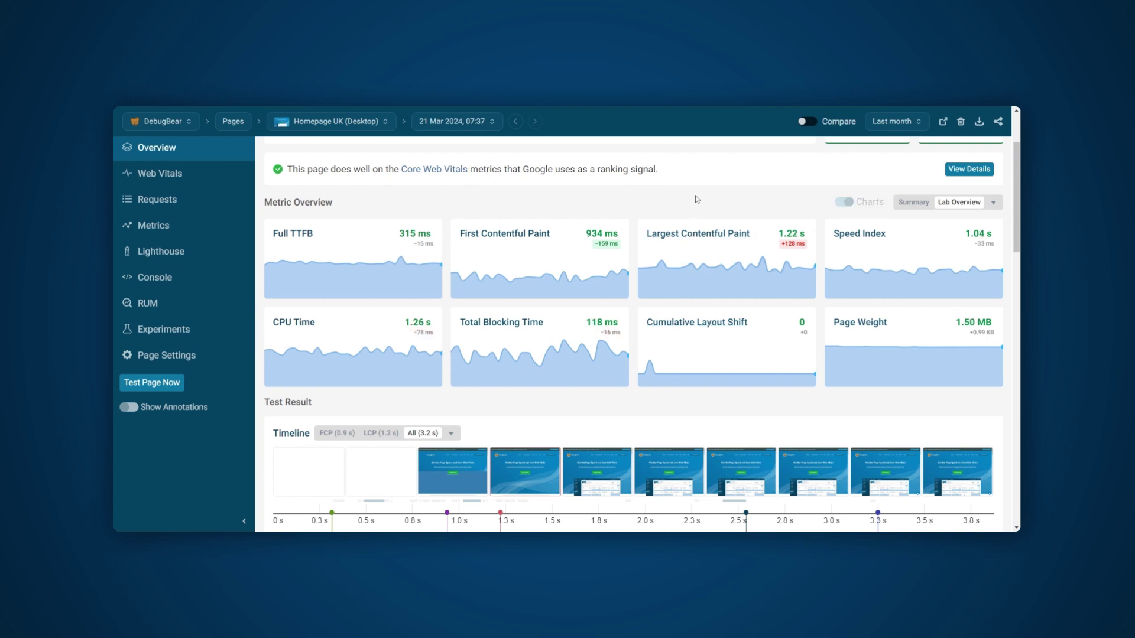
left_click(993, 202)
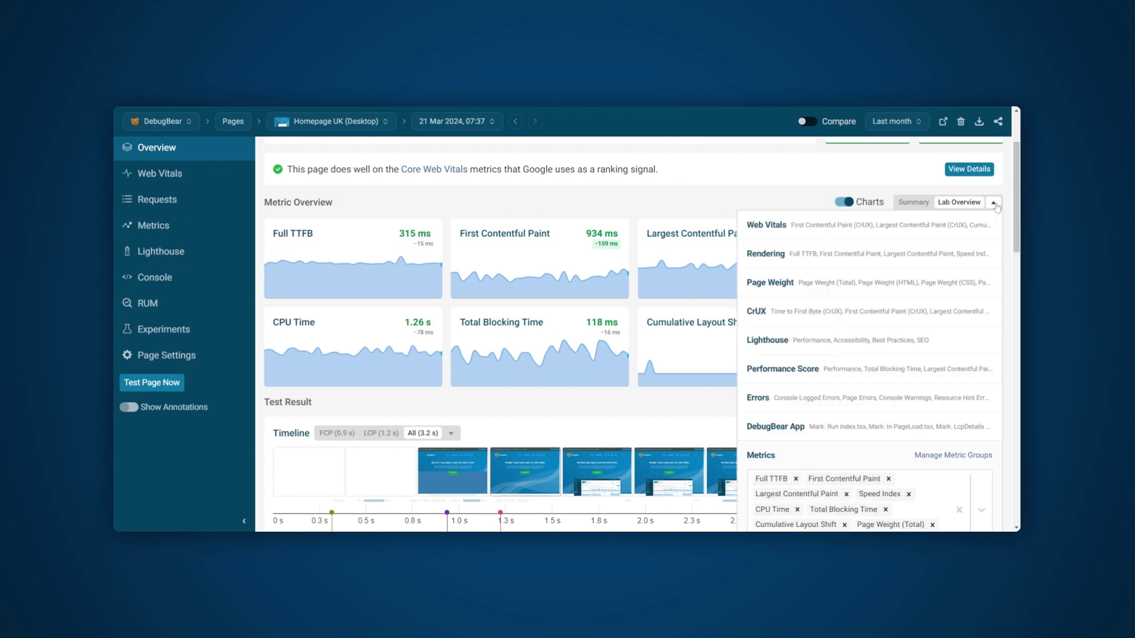
left_click(847, 313)
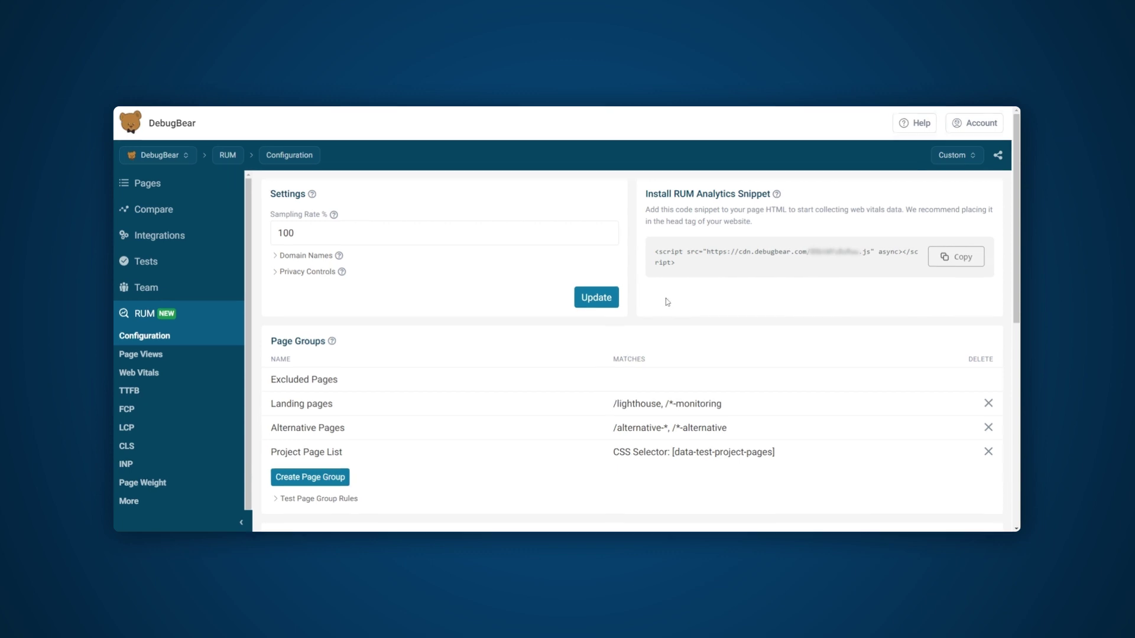
- Copy the RUM analytics install snippet
left_click_drag(676, 262, 655, 250)
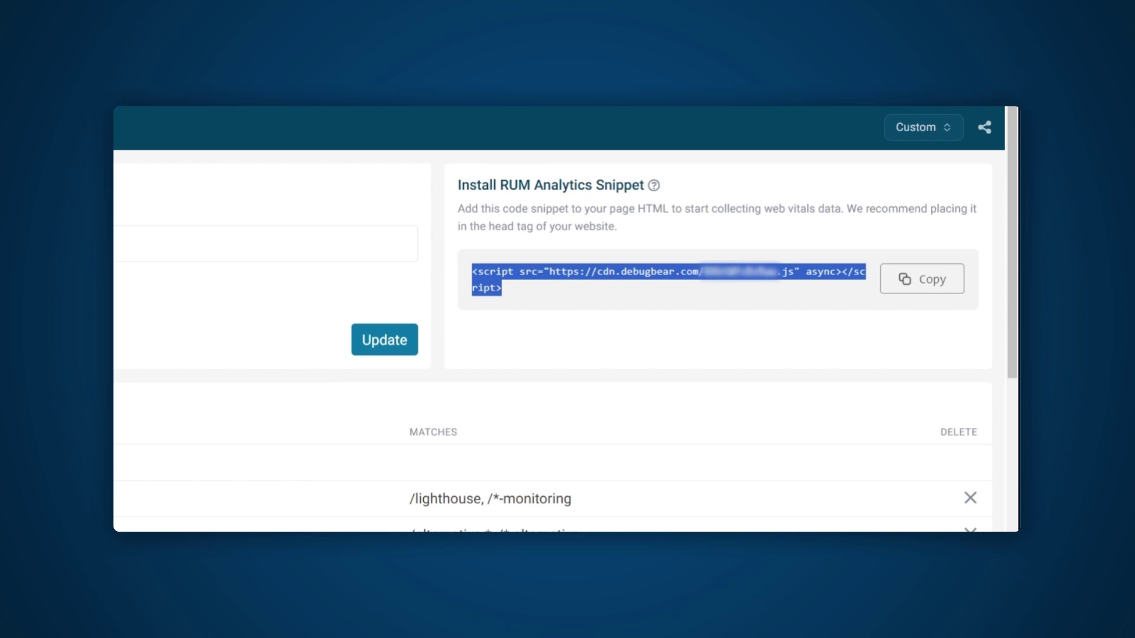
left_click(716, 358)
left_click(920, 281)
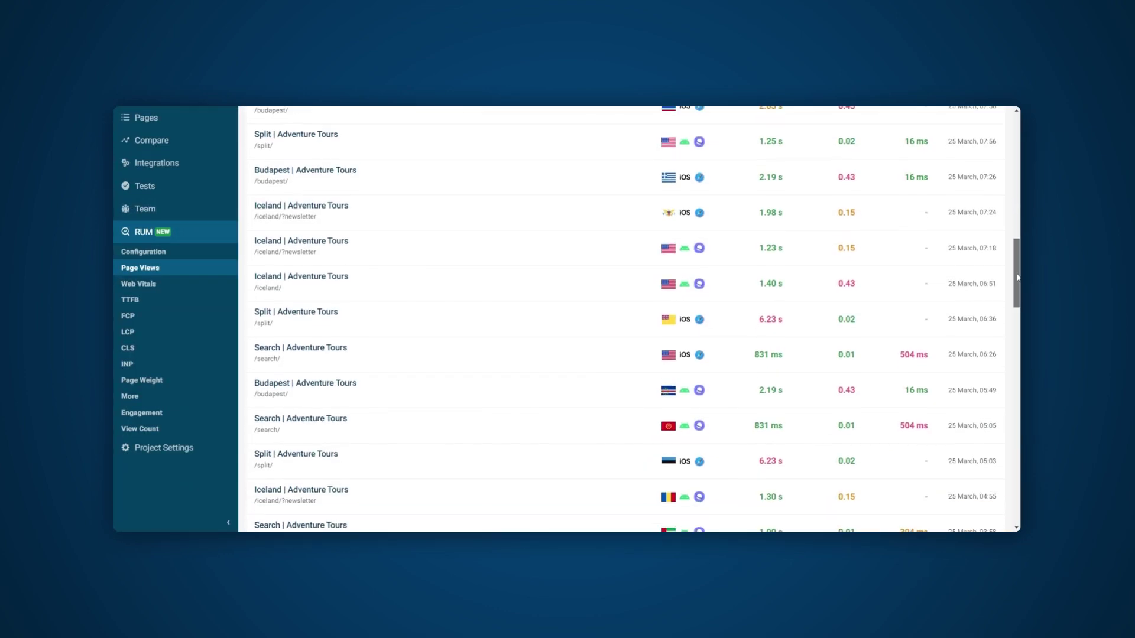
- Expand the Search | Adventure Tours page view with its INP components and scripts breakdowns
scroll(1015, 288, "down", 2)
scroll(1018, 288, "down", 2)
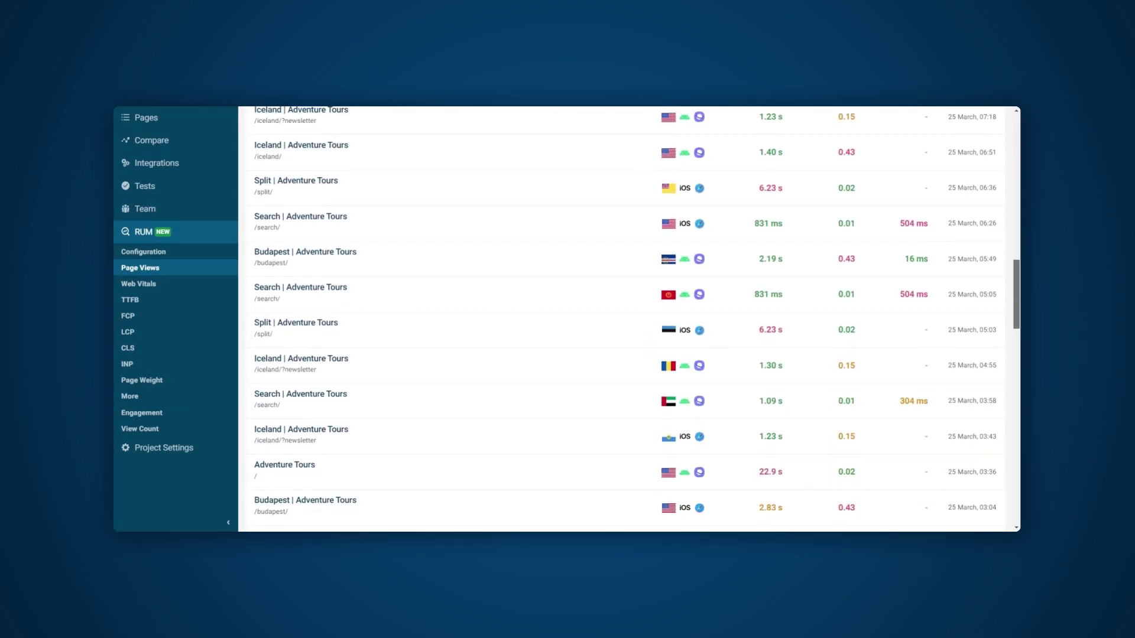
left_click(881, 217)
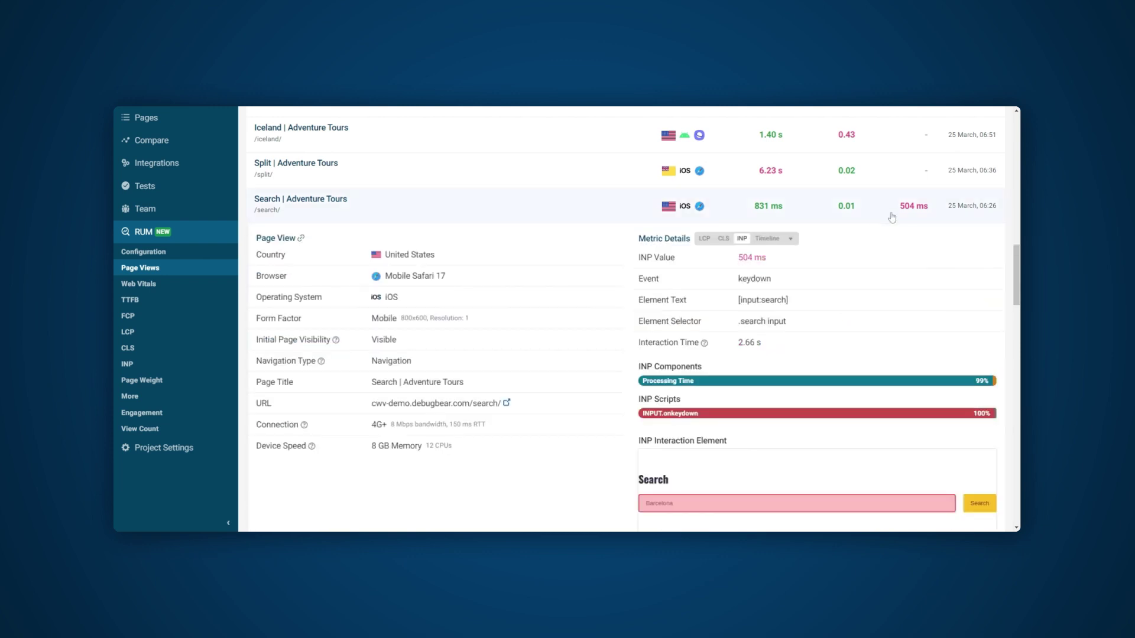
scroll(1018, 273, "down", 1)
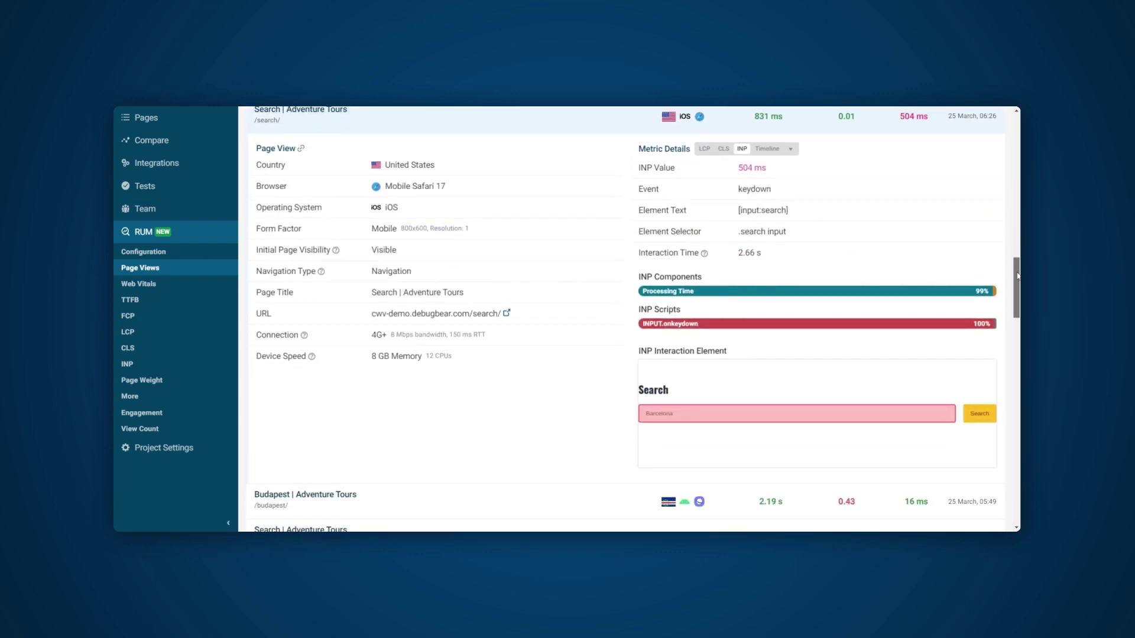
left_click(880, 292)
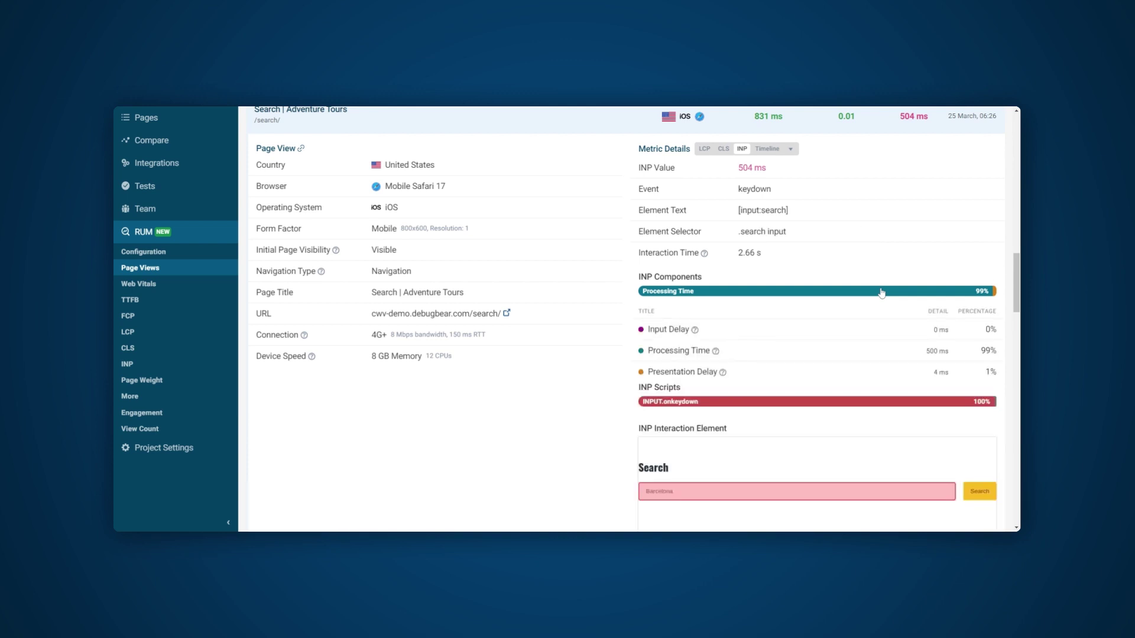
scroll(1017, 275, "down", 1)
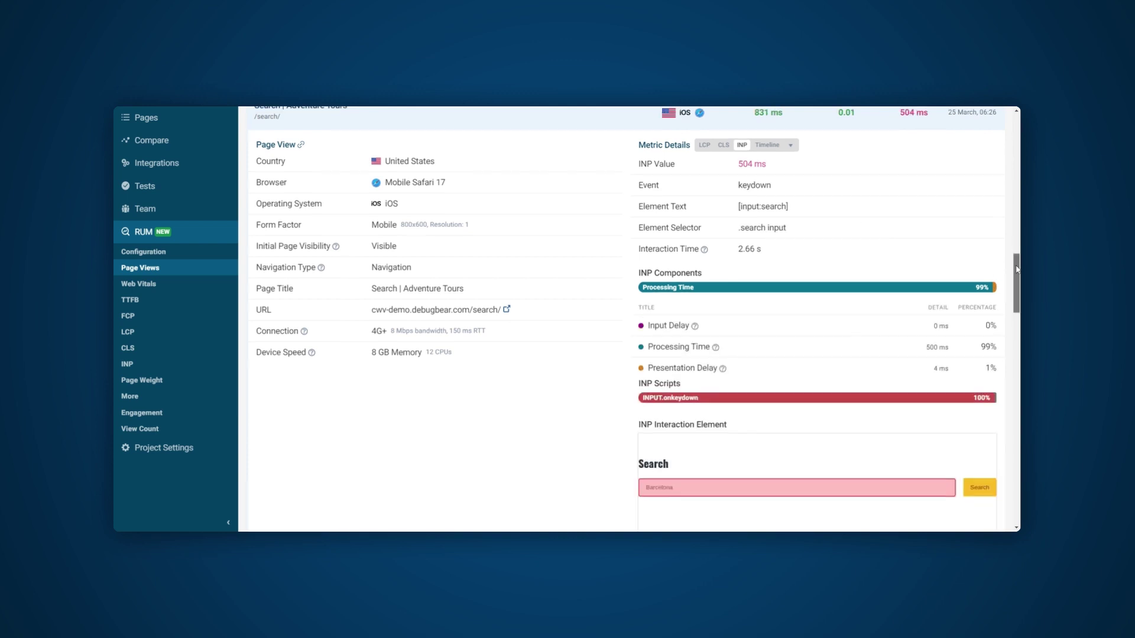
scroll(1017, 277, "down", 1)
left_click(916, 263)
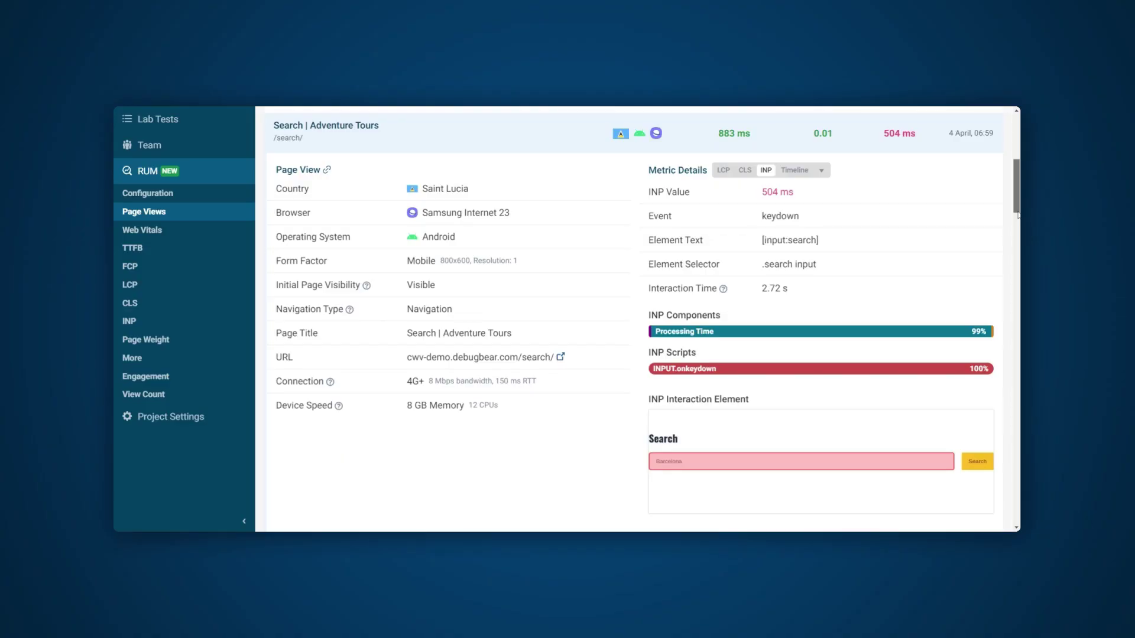
- Expand the INP components table, then view INP by URL path, with /json-size-analyzer at 128 ms
left_click(800, 336)
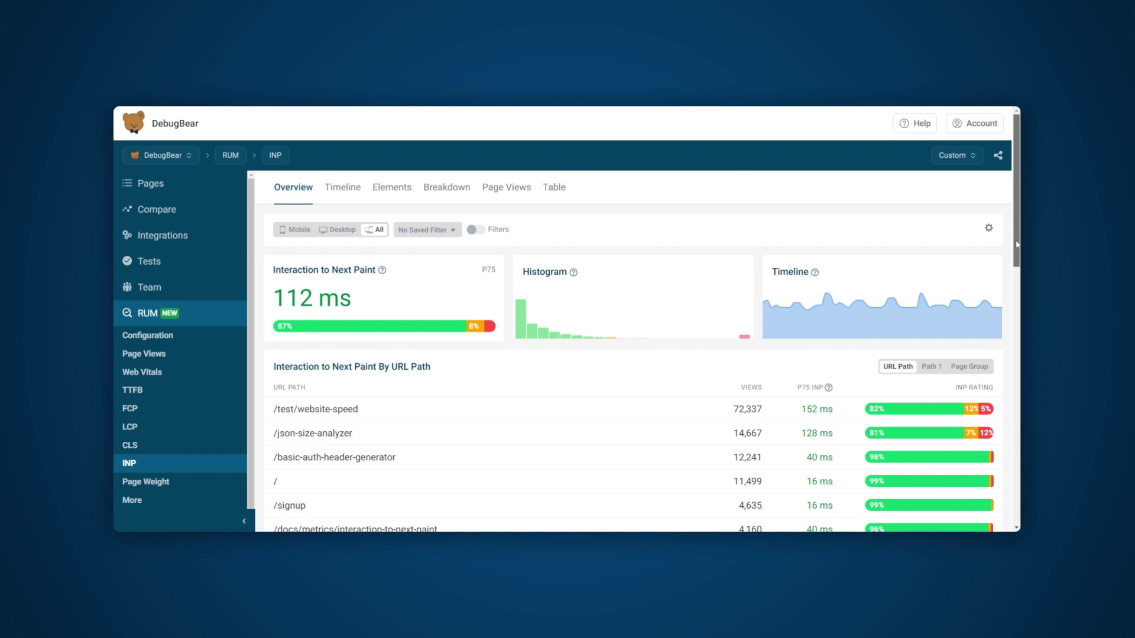
scroll(1016, 244, "down", 2)
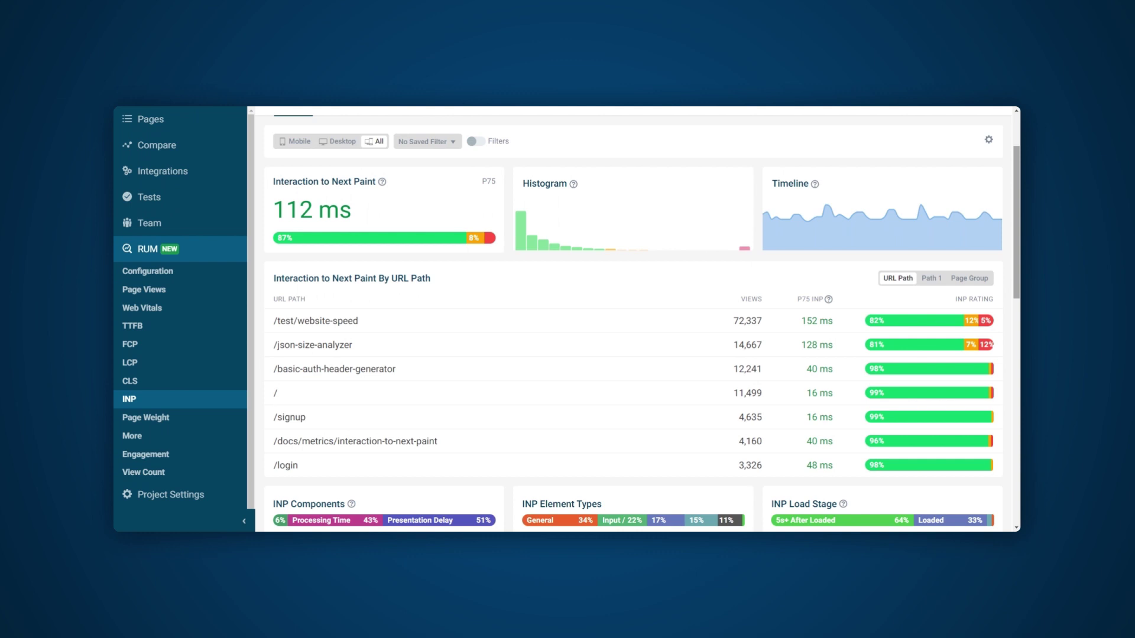
mouse_move(927, 345)
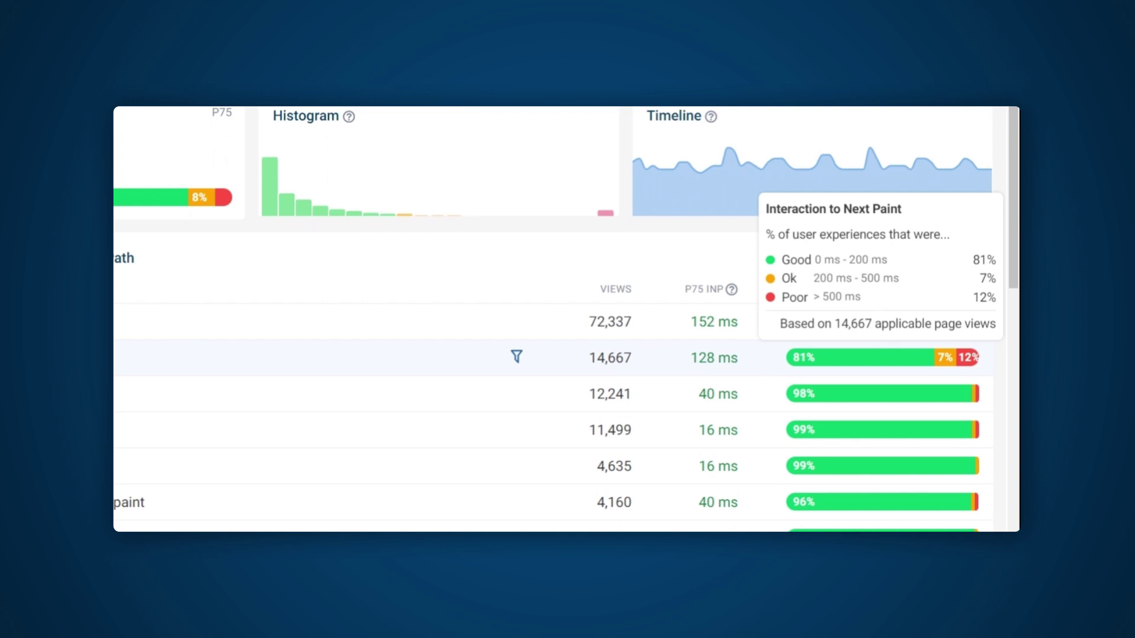
- Filter INP data to the /json-size-analyzer path and the #app .input textarea element
left_click(517, 357)
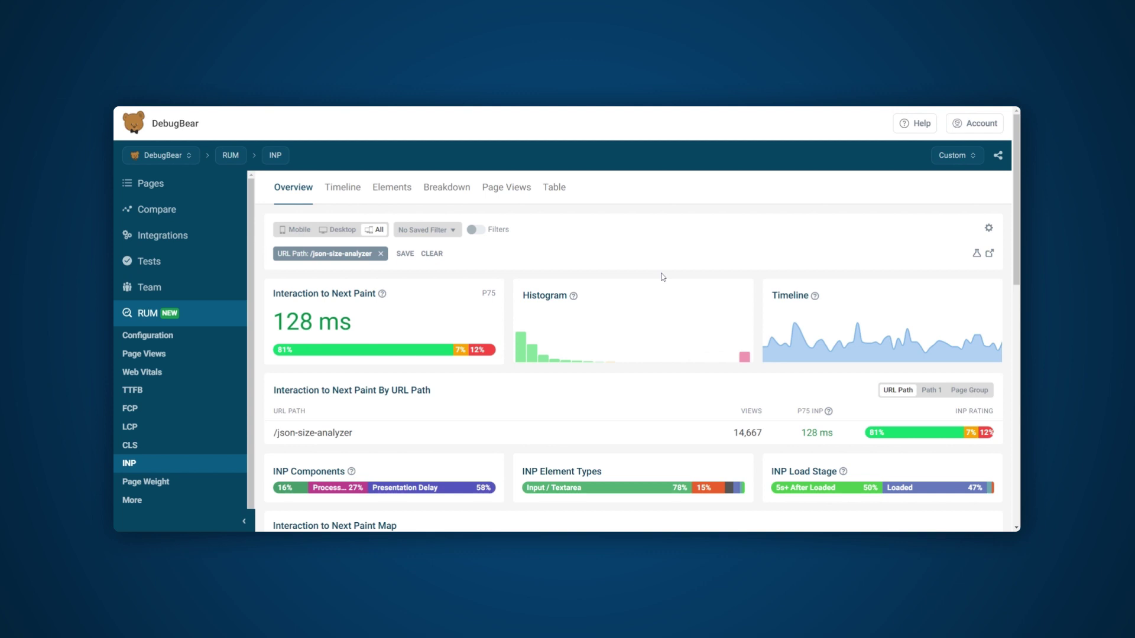
left_click(395, 190)
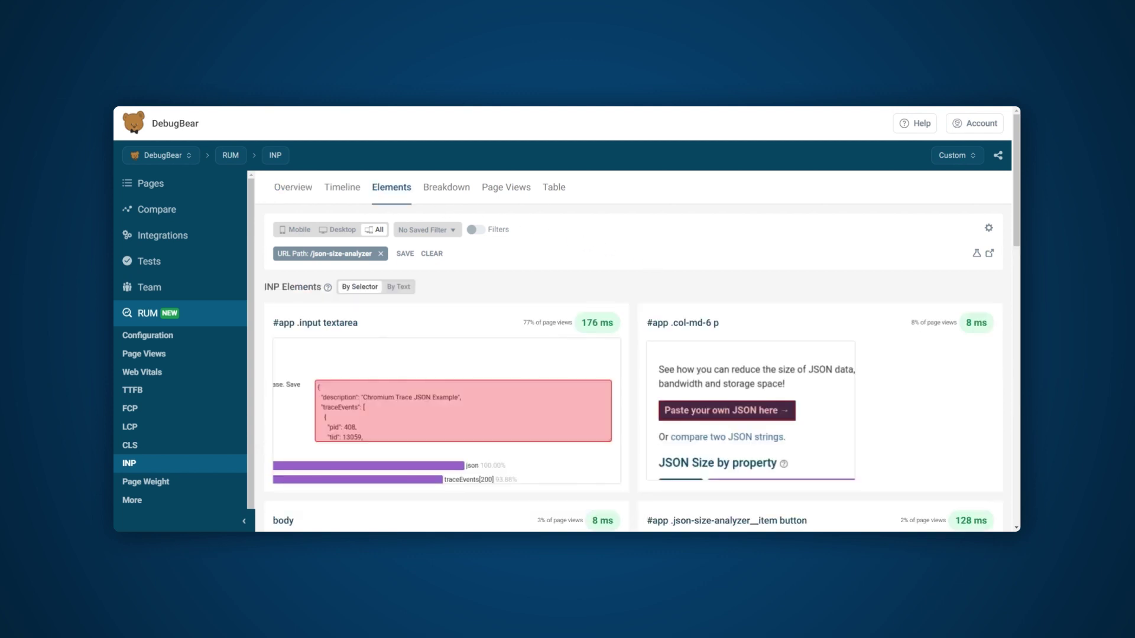
scroll(627, 354, "down", 8)
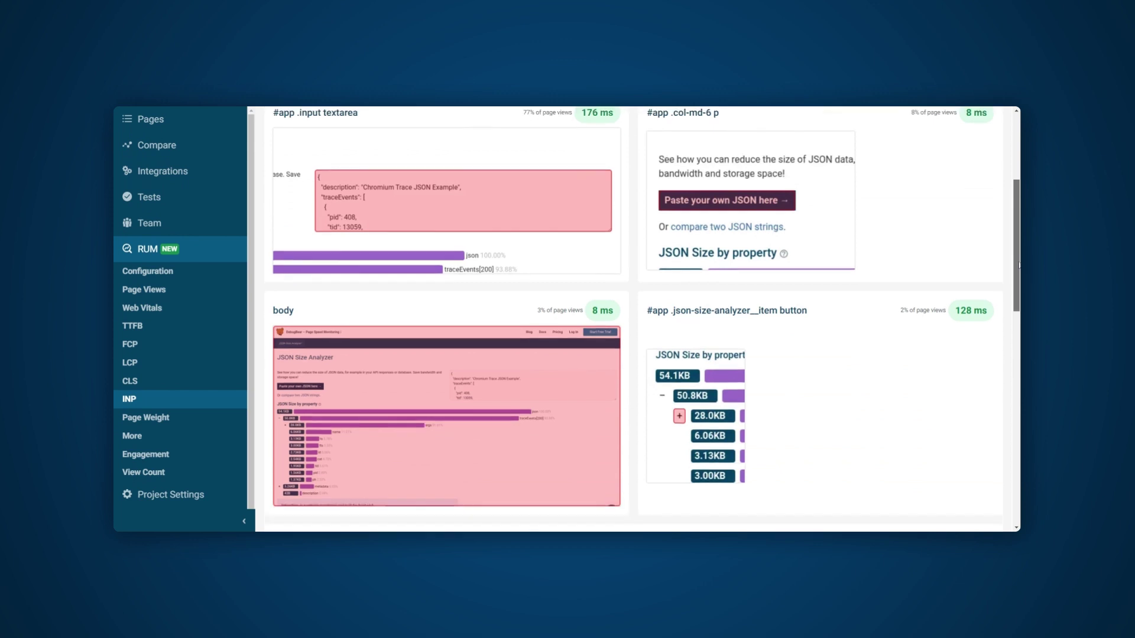
mouse_move(928, 296)
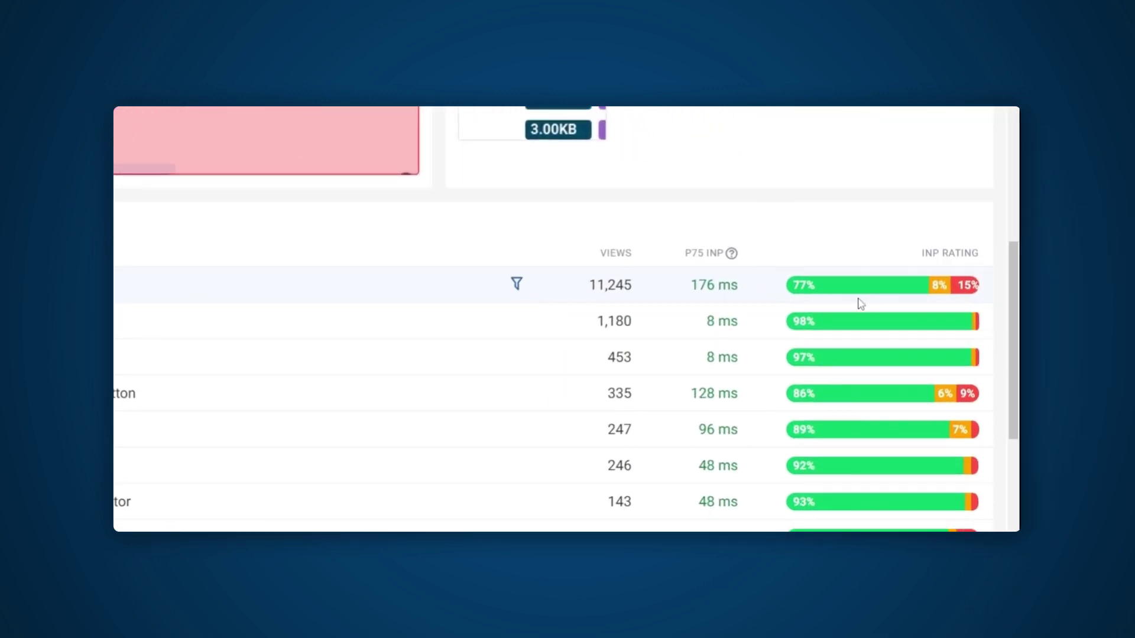
left_click(516, 284)
- Open the INP Breakdown charts for the textarea and expand the INP components table
left_click(446, 187)
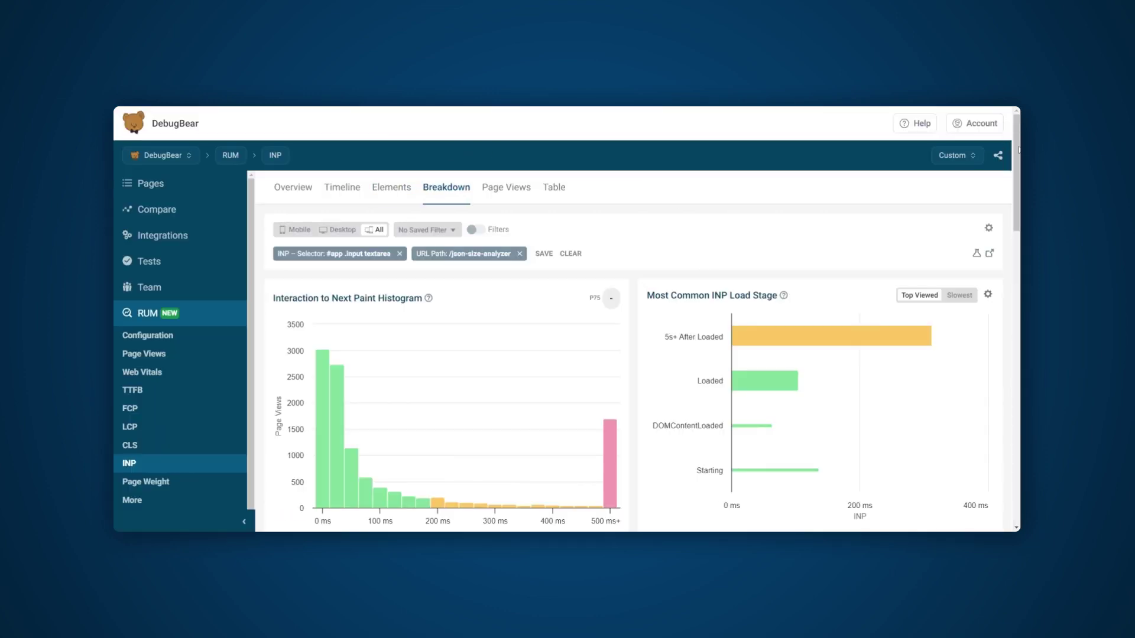
left_click_drag(1018, 149, 1018, 163)
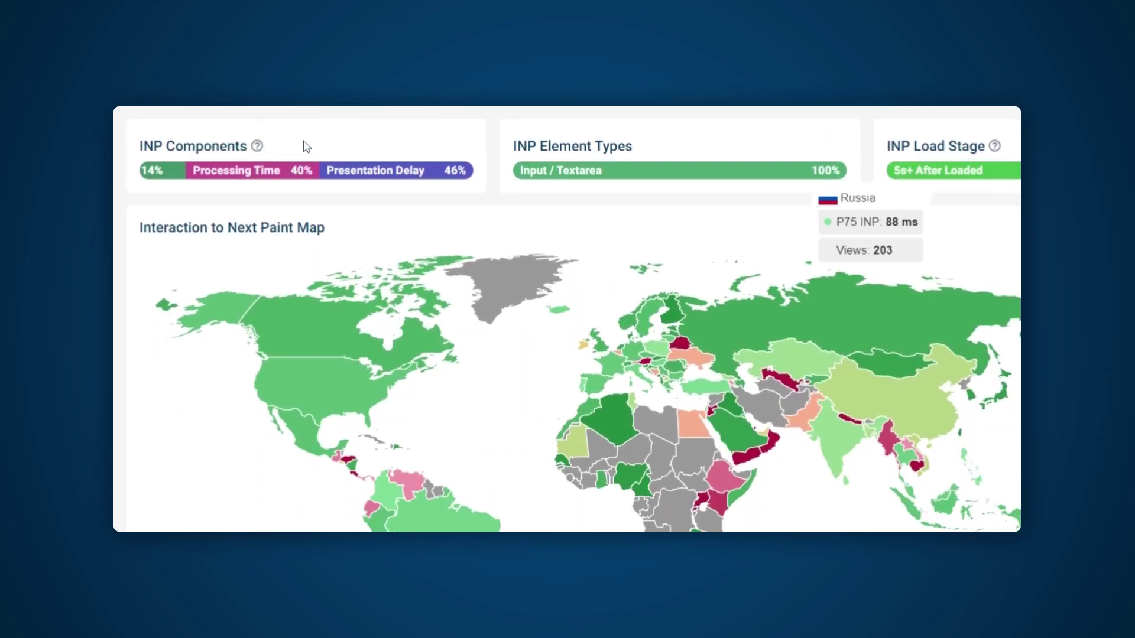
left_click(303, 173)
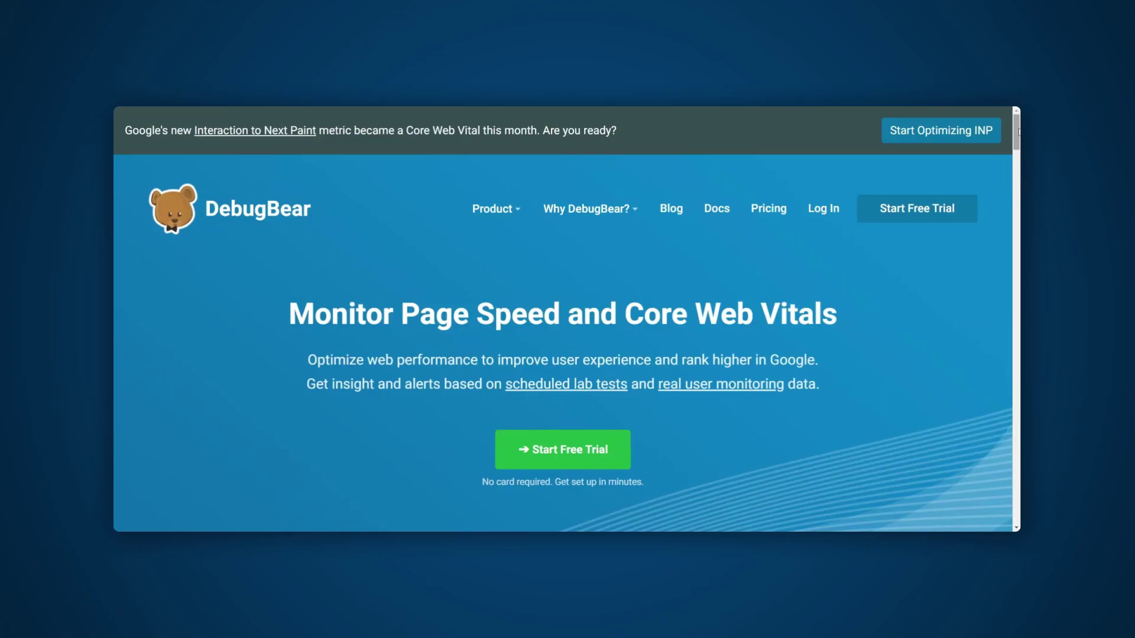
- Scroll the Telegraph (Desktop, US East) test overview down toward its Experiments section
left_click_drag(1017, 131, 1017, 214)
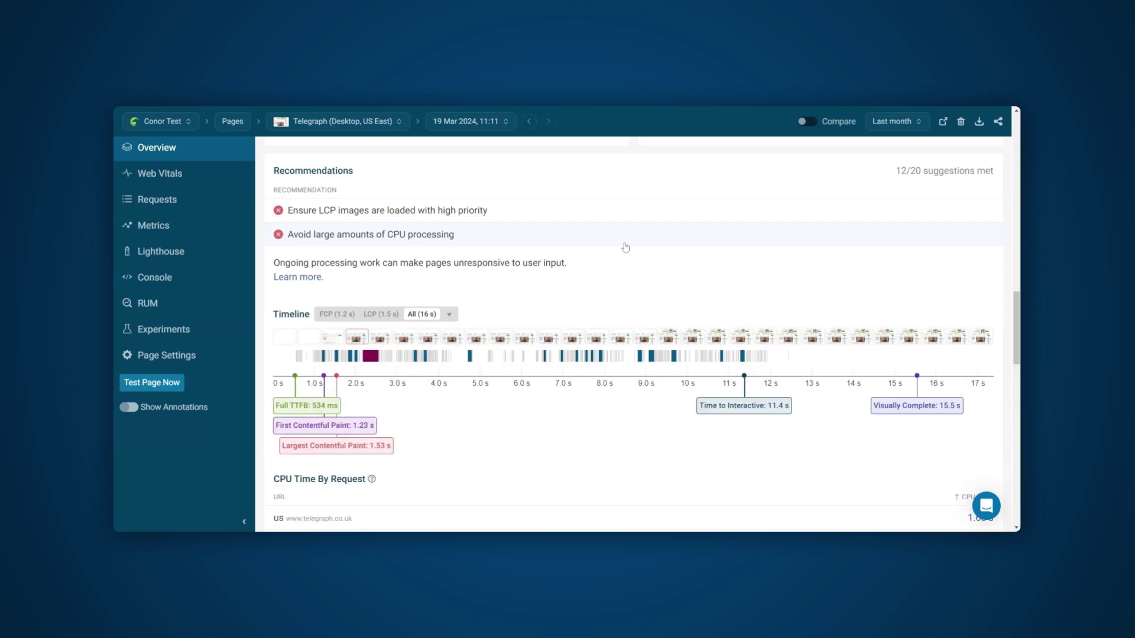